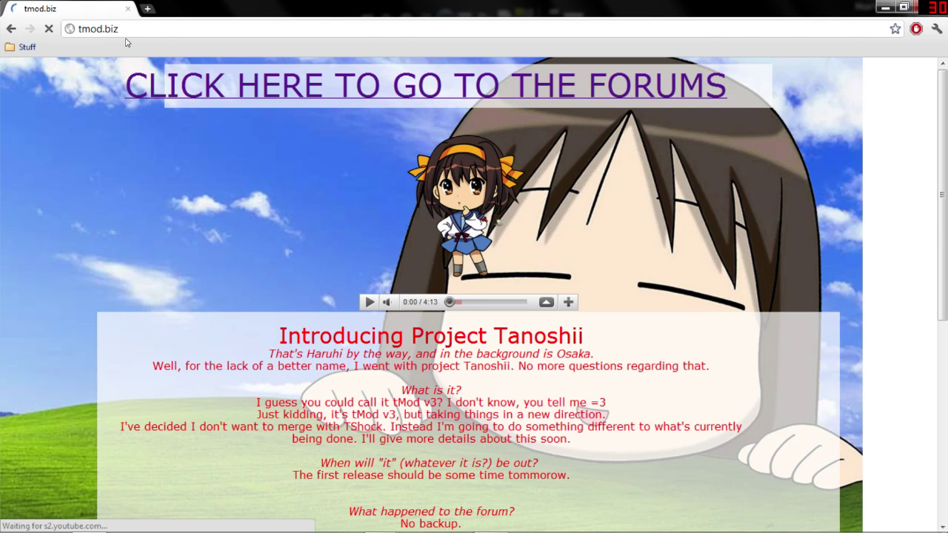
- Scroll through the browser page, then minimize Chrome to reveal the desktop
scroll(433, 201, down, 3)
scroll(433, 201, down, 1)
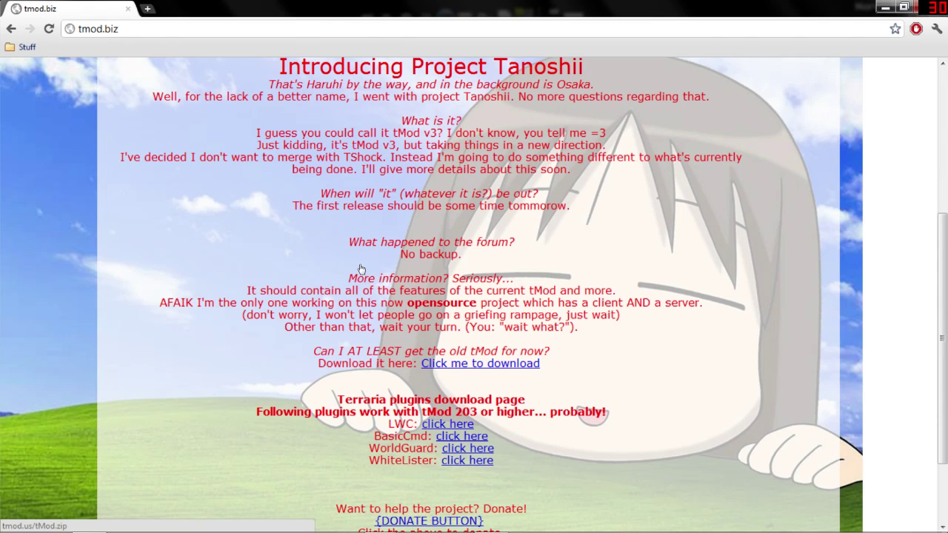
scroll(360, 270, up, 4)
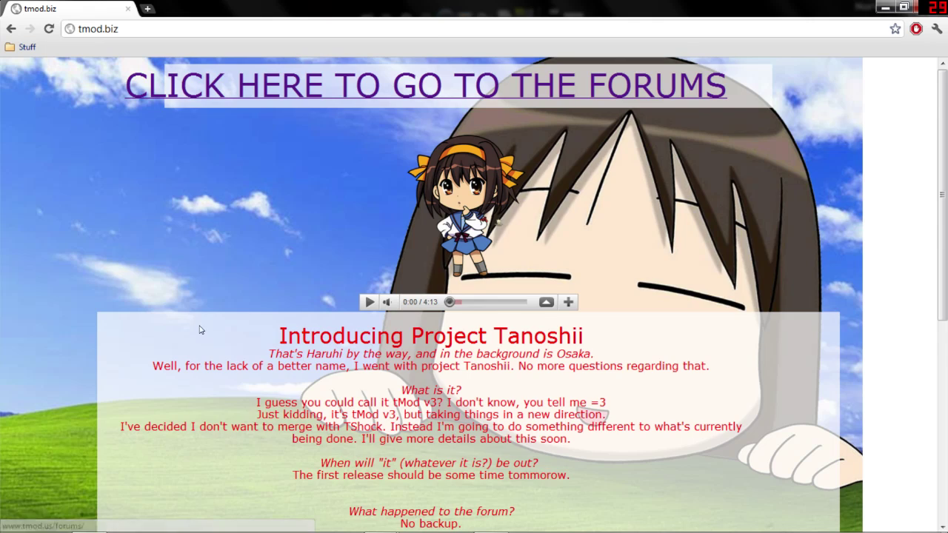
scroll(200, 328, down, 2)
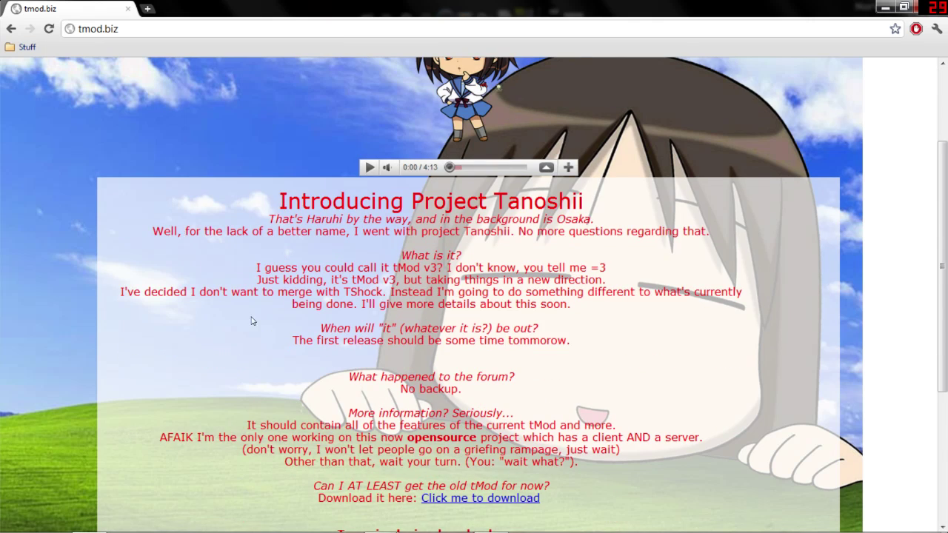
scroll(254, 322, up, 2)
scroll(254, 321, down, 2)
scroll(296, 322, up, 2)
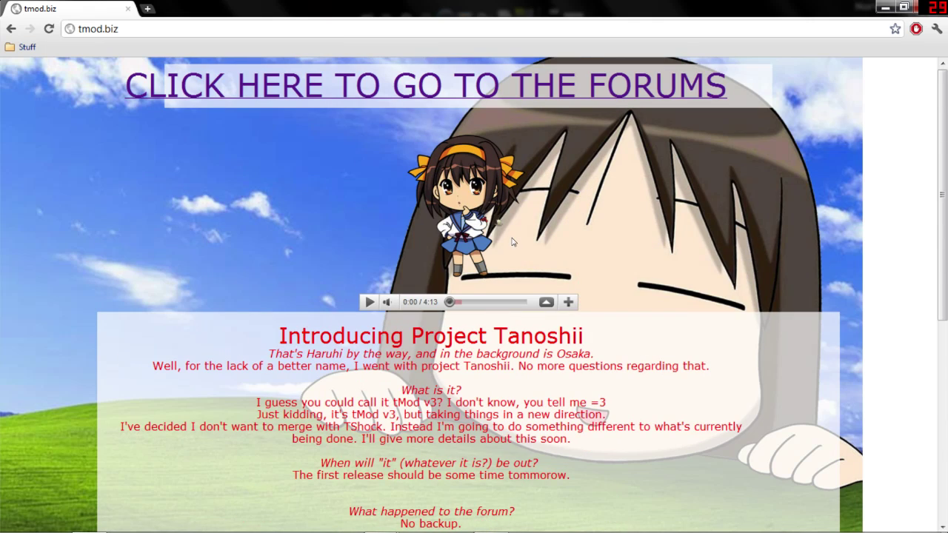
click(884, 8)
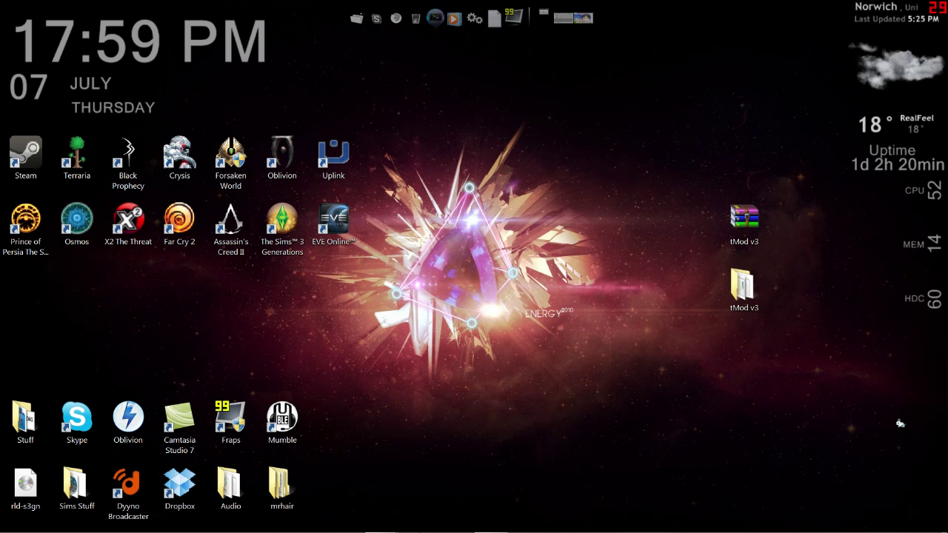
- From the tMod v3 folder window, run tMod v3.exe, then close its console window
mouse_move(382, 520)
click(401, 481)
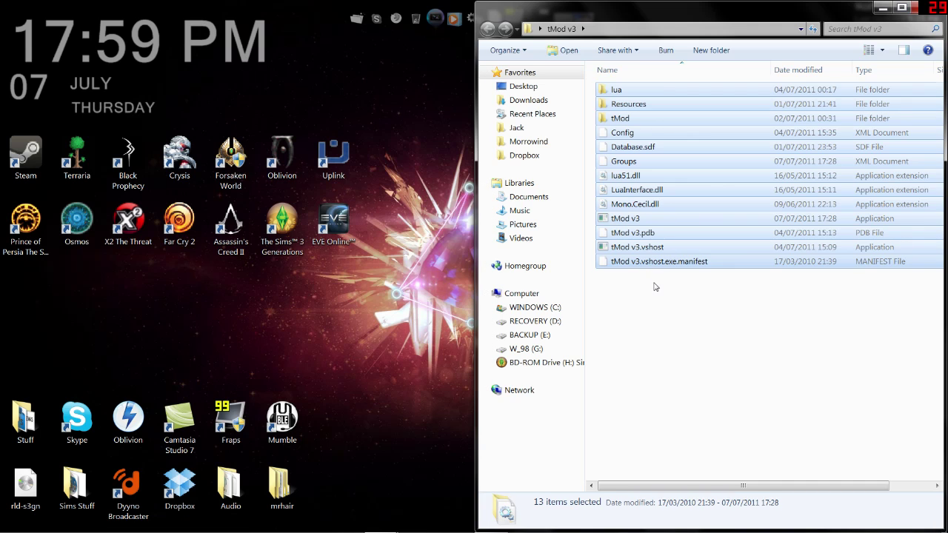
click(655, 285)
double_click(638, 220)
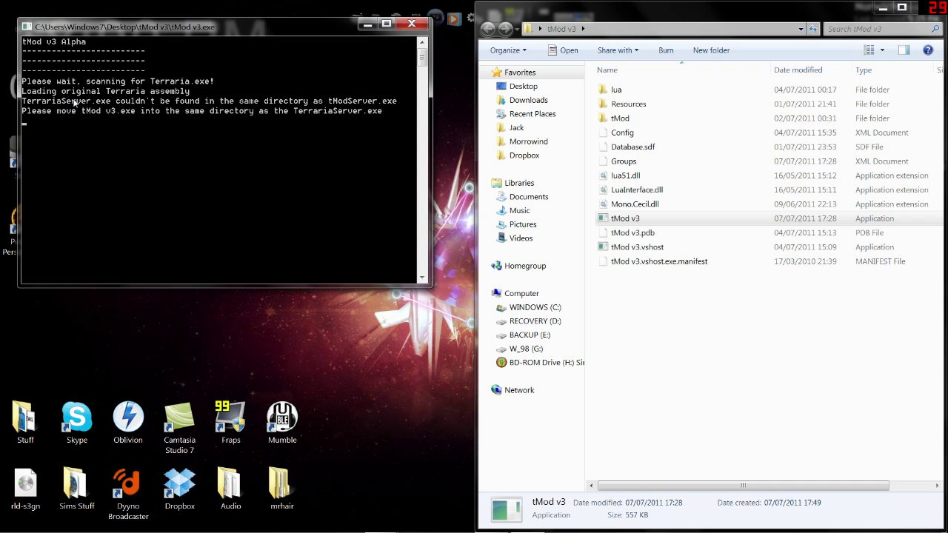
click(406, 27)
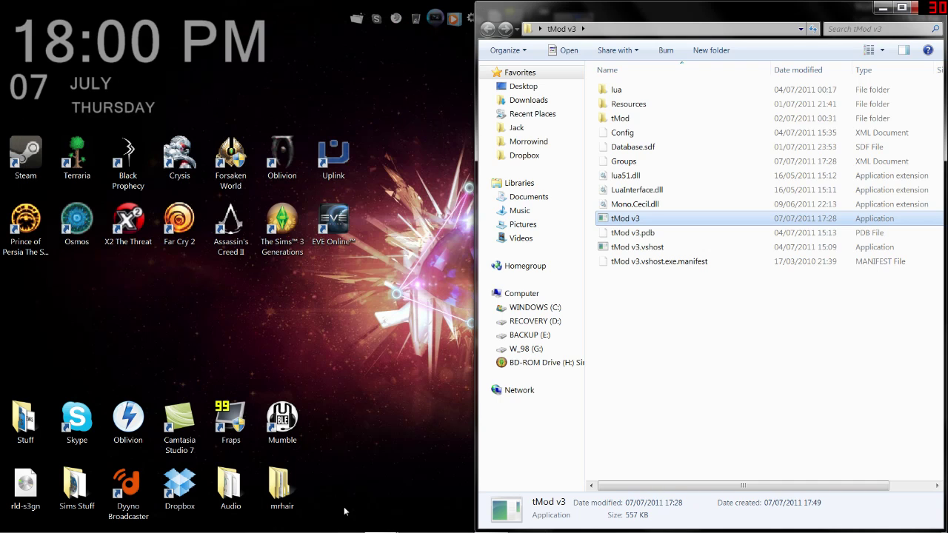
- In the terraria window, navigate to C:\Program Files (x86)\Steam\steamapps\common\terraria
mouse_move(381, 520)
click(356, 502)
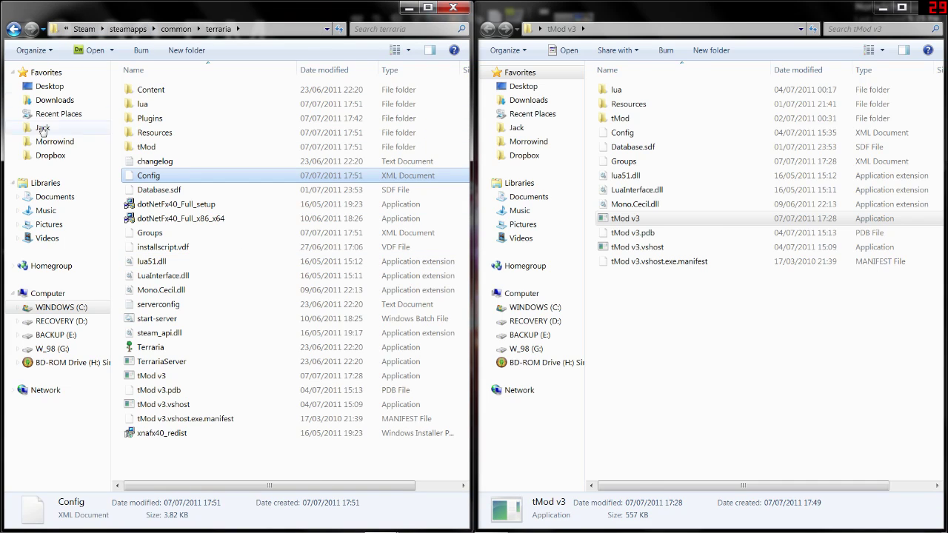
click(59, 308)
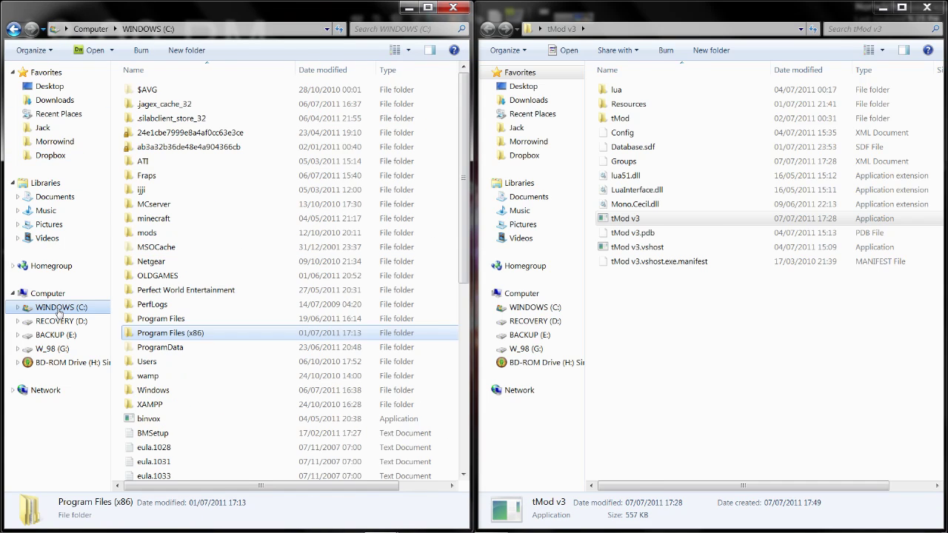
double_click(190, 333)
scroll(282, 289, down, 20)
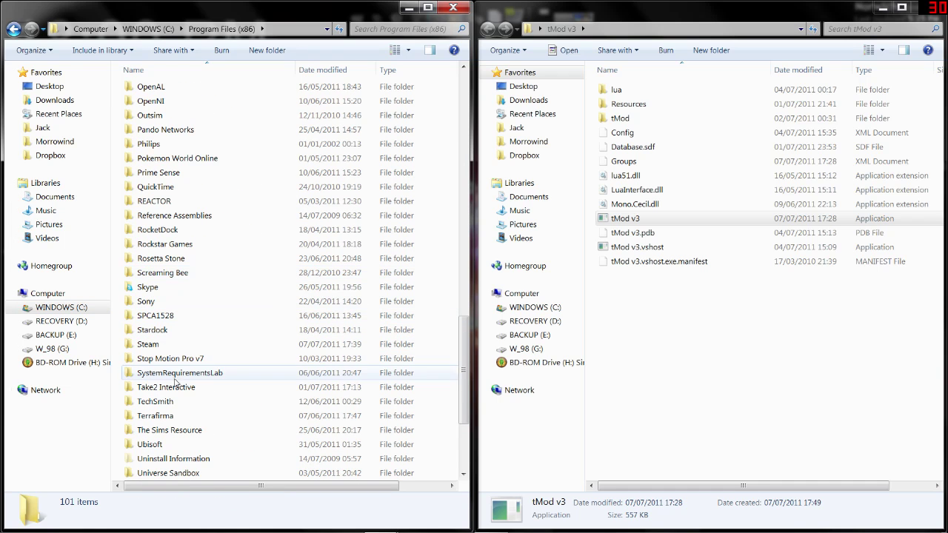
double_click(174, 344)
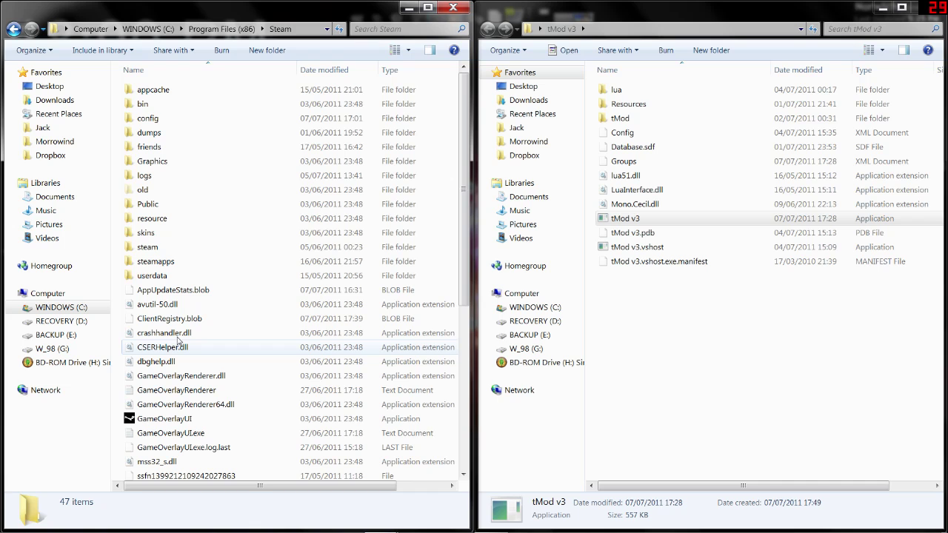
double_click(169, 262)
double_click(179, 92)
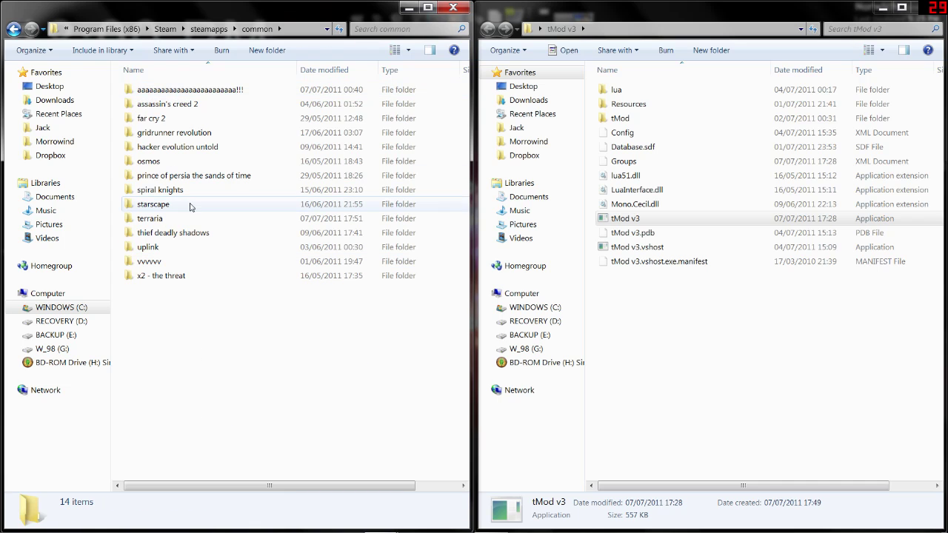
click(168, 222)
double_click(168, 222)
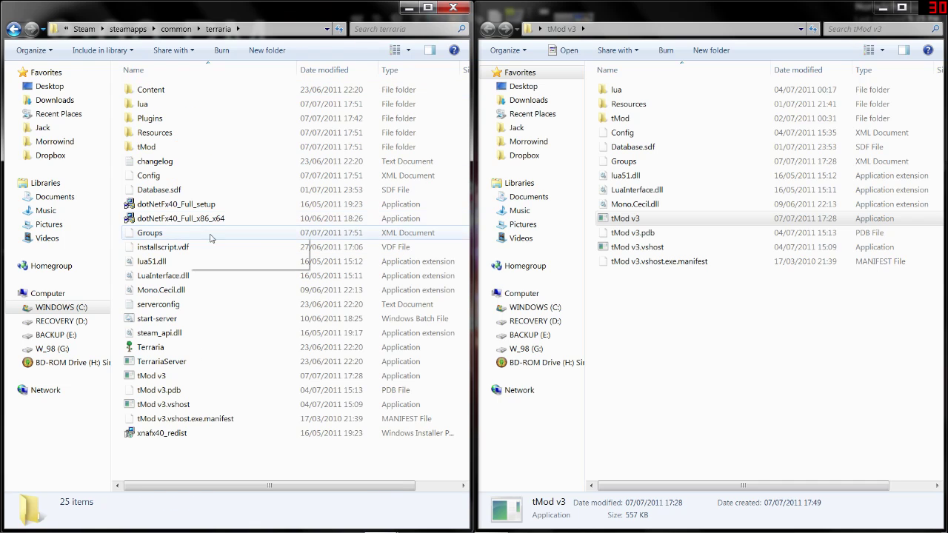
- Check lua51.dll and tMod v3 in the folder, then bring up Config's context menu
click(249, 263)
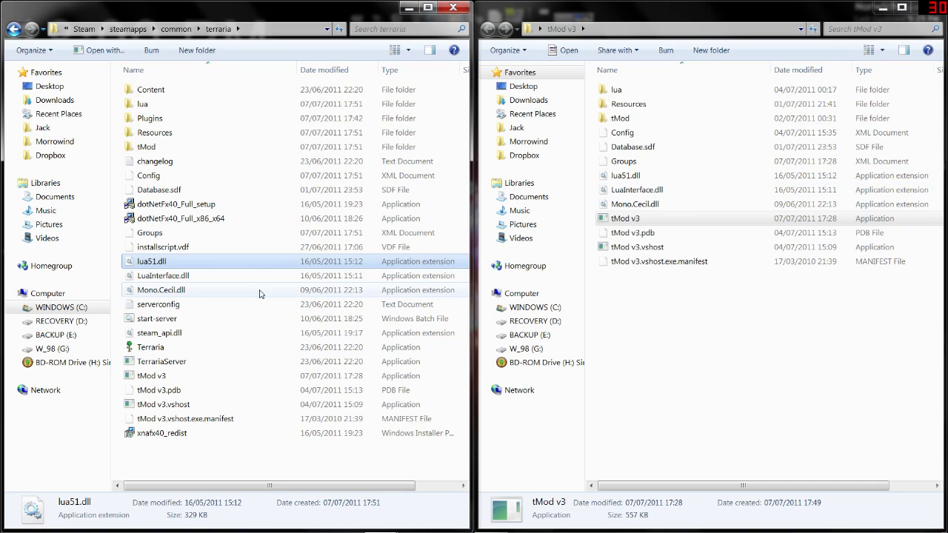
click(177, 376)
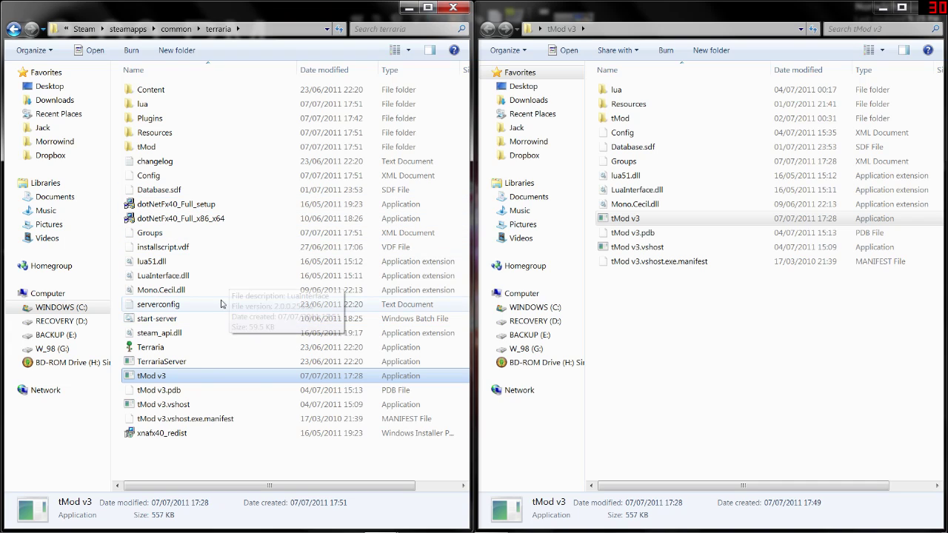
right_click(178, 179)
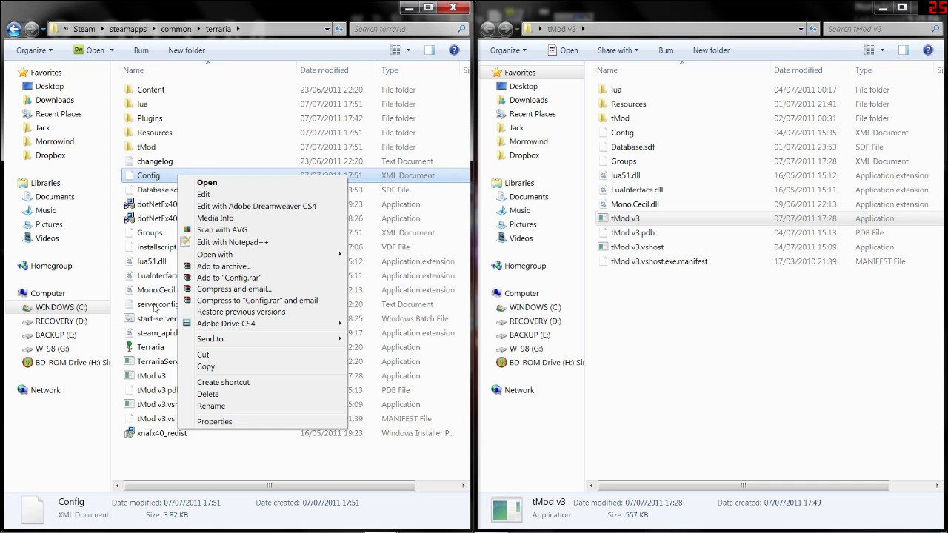
- Open Config.xml in Notepad++ and read down through settings like SpawnRate 700 and Ops 127.0.0.1
click(228, 244)
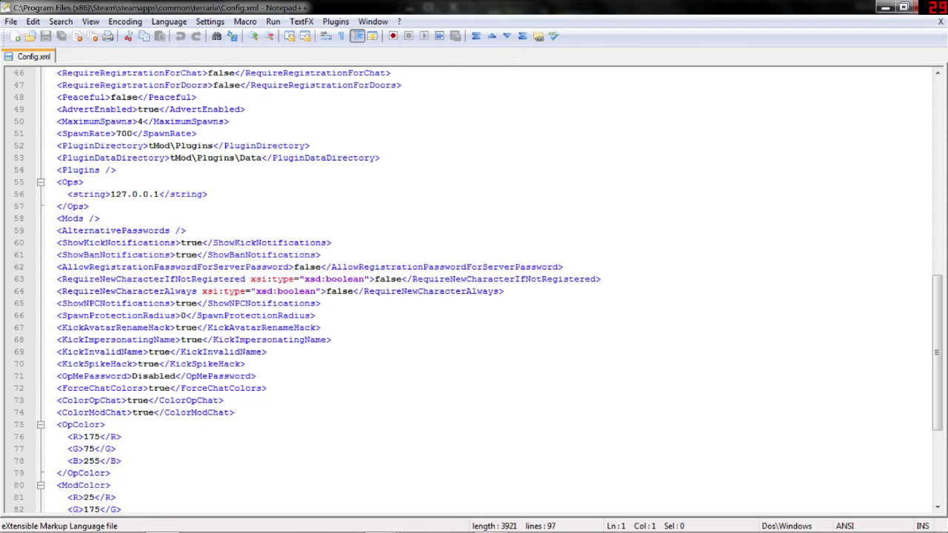
scroll(478, 290, up, 15)
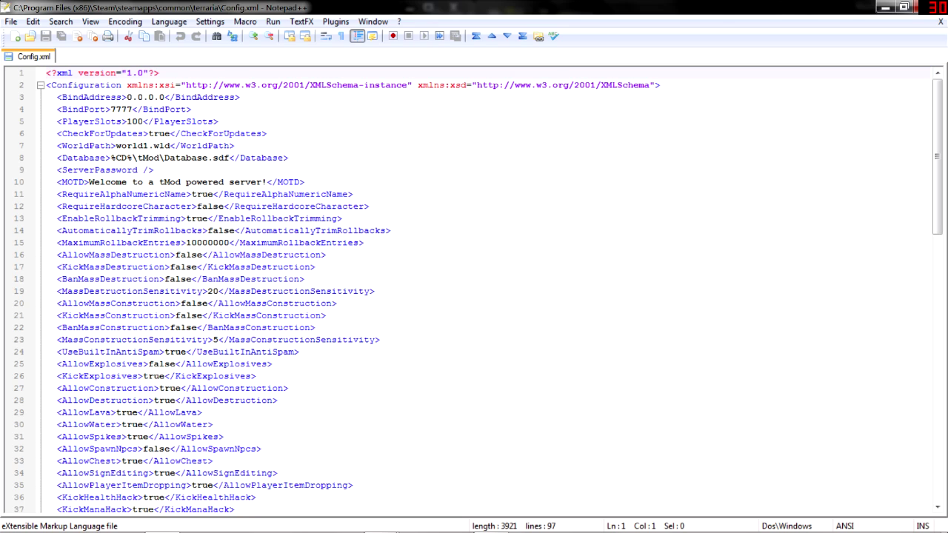
scroll(478, 290, down, 2)
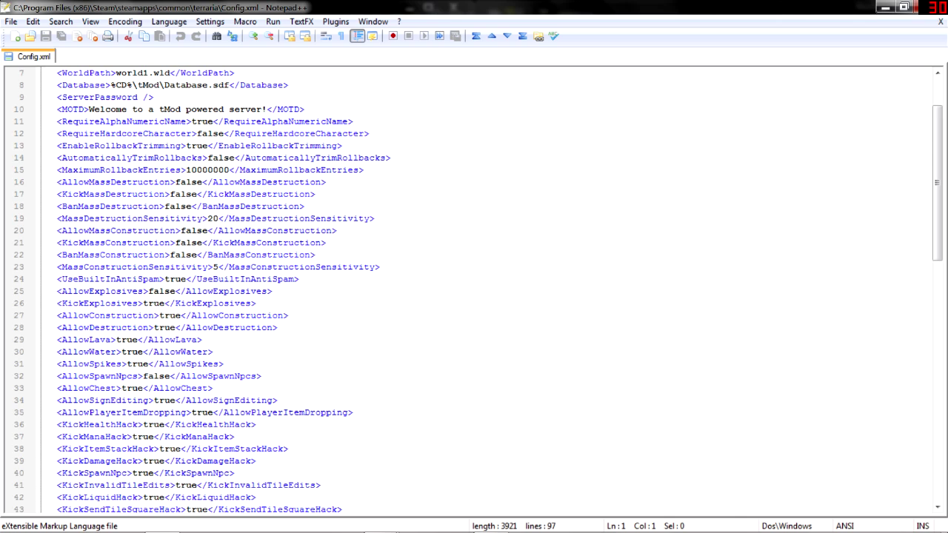
scroll(478, 290, down, 1)
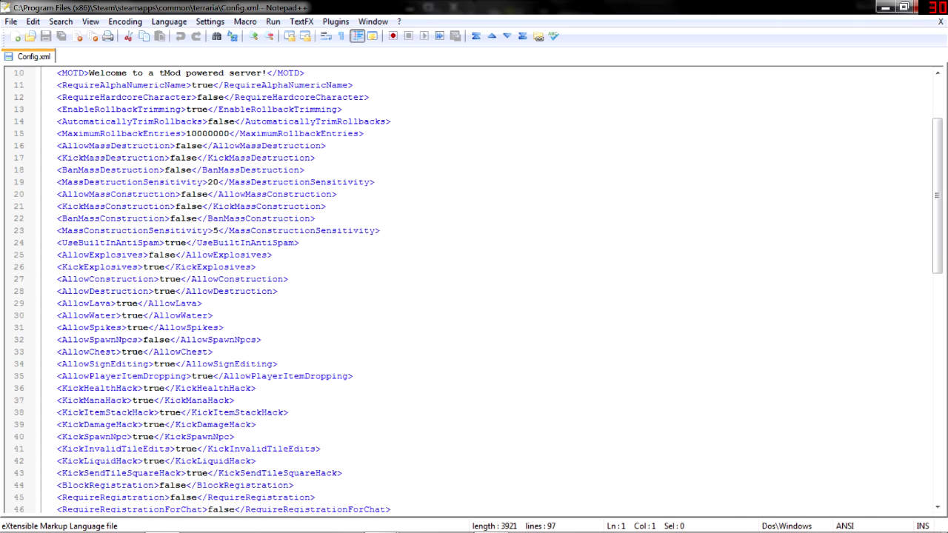
scroll(478, 290, down, 3)
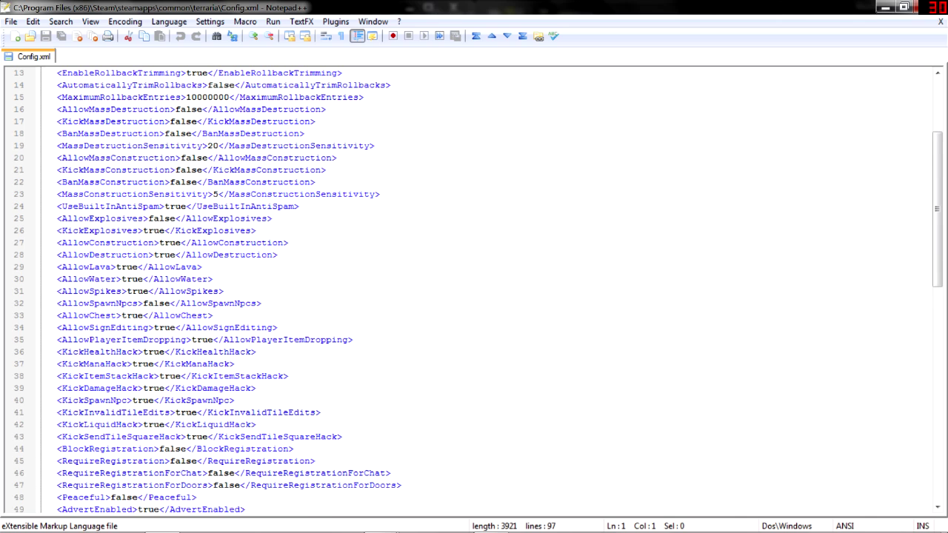
scroll(478, 290, down, 1)
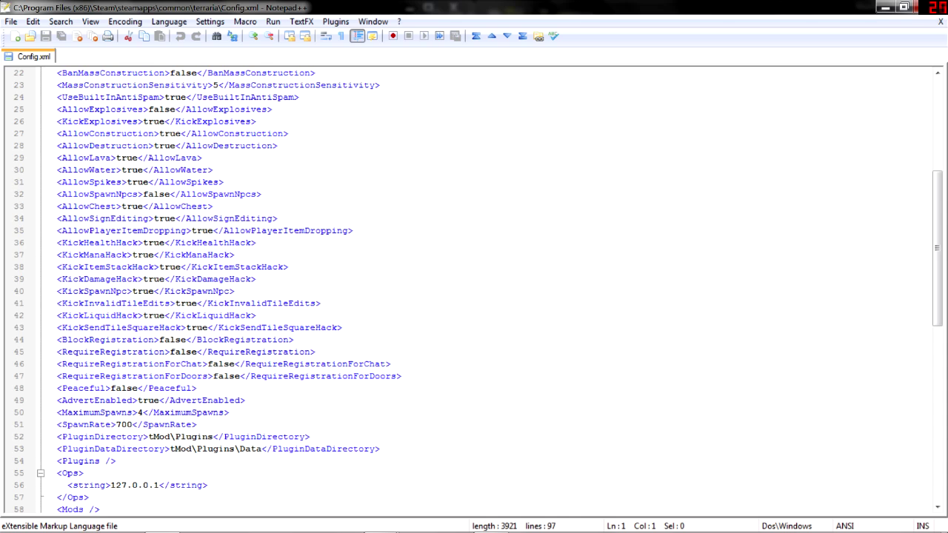
scroll(478, 290, down, 1)
scroll(478, 290, down, 1)
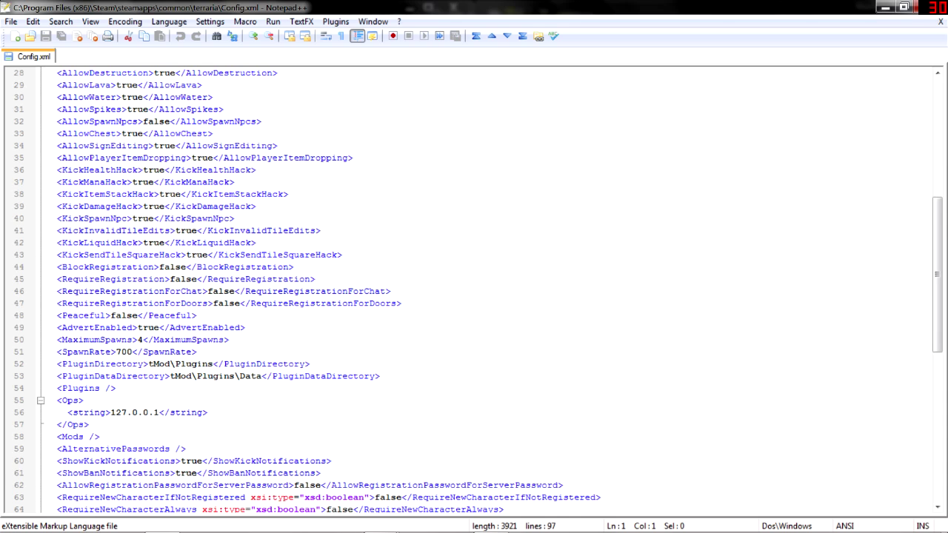
scroll(478, 290, down, 1)
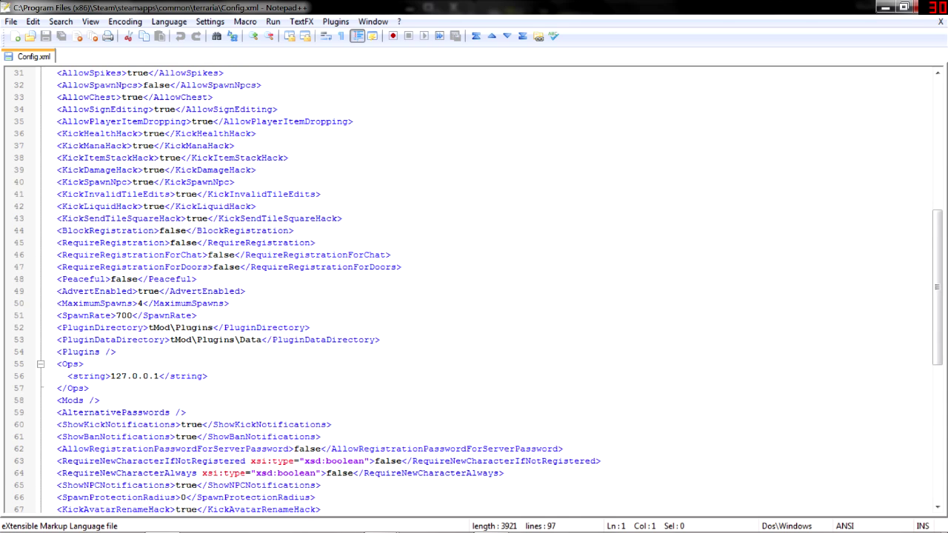
drag(110, 376, 159, 376)
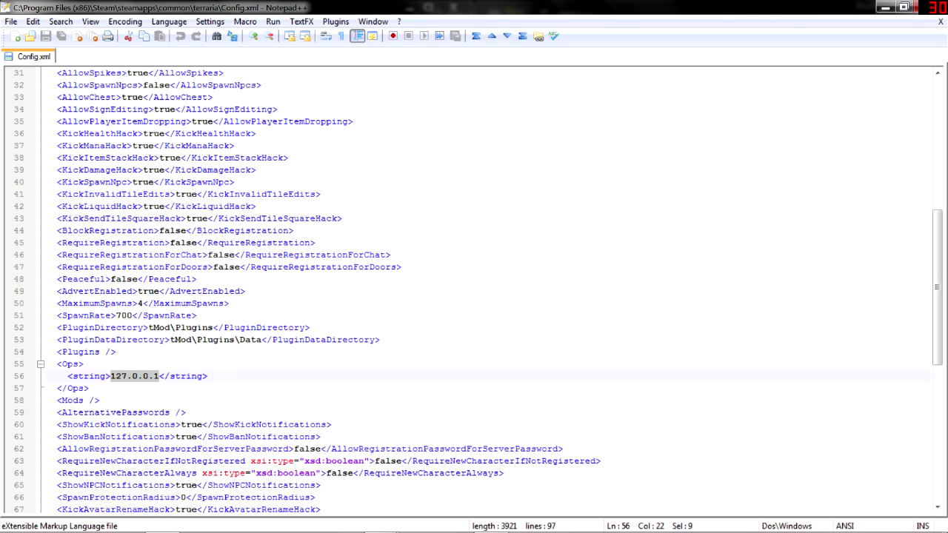
click(159, 376)
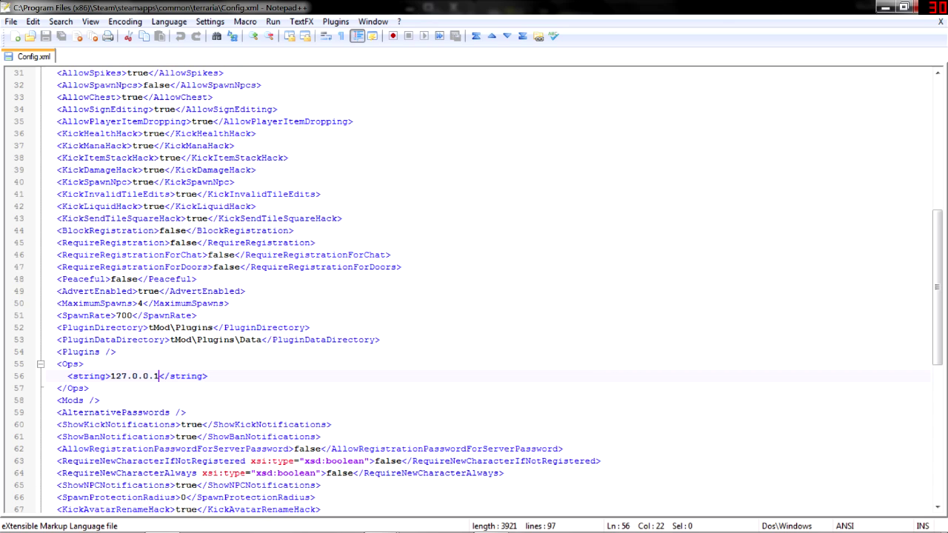
scroll(474, 292, down, 2)
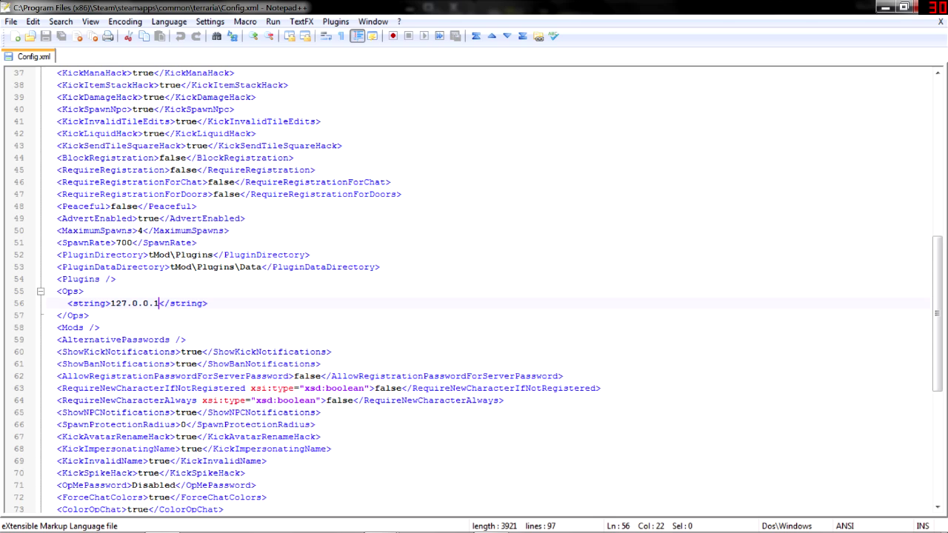
scroll(474, 292, down, 1)
scroll(474, 292, up, 1)
click(170, 231)
click(132, 242)
click(100, 327)
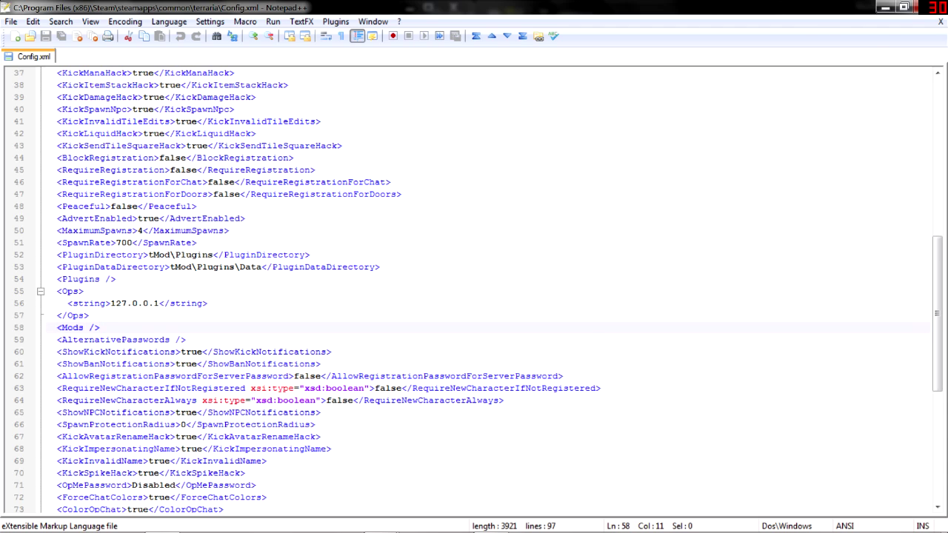
scroll(473, 288, up, 12)
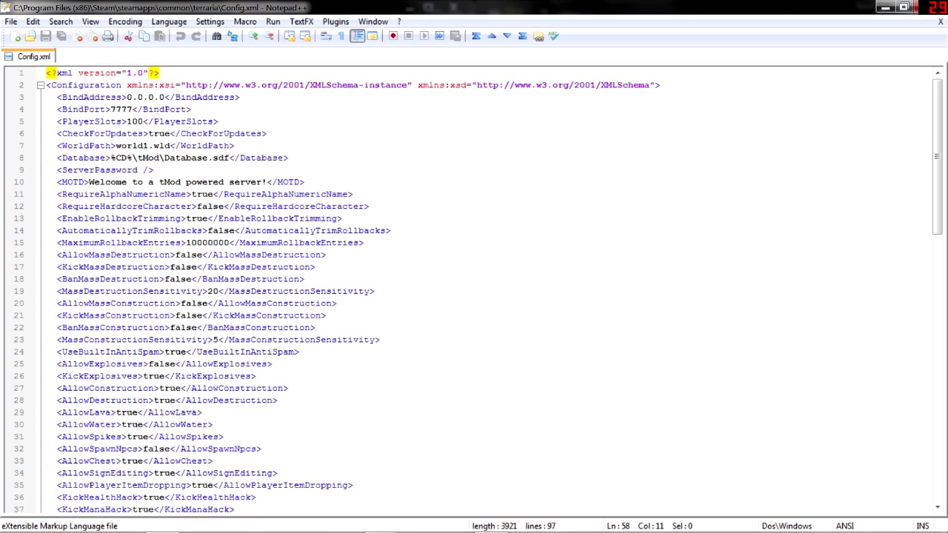
drag(170, 146, 115, 146)
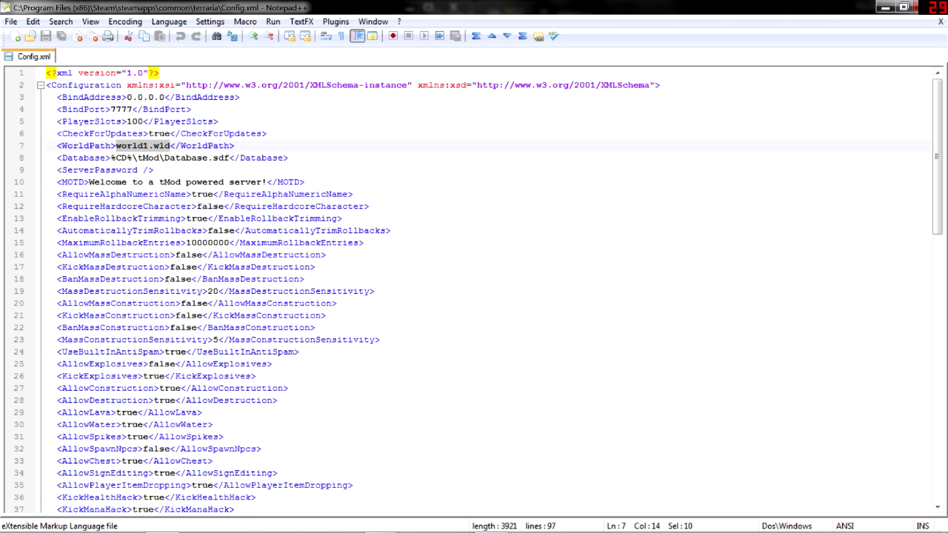
click(57, 170)
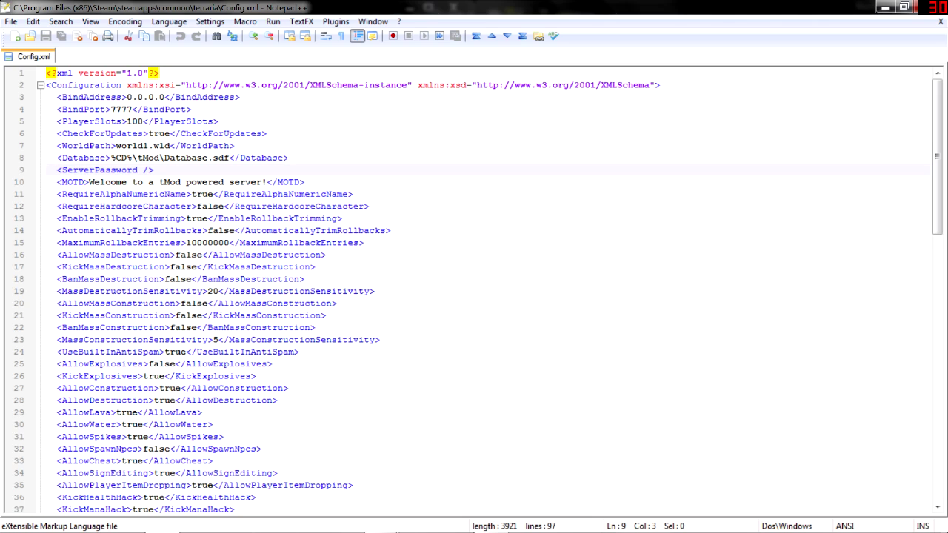
- Replace the old MOTD text with 'Welcome to TheSeedCrafts server?!', correcting typos along the way
drag(88, 181, 265, 182)
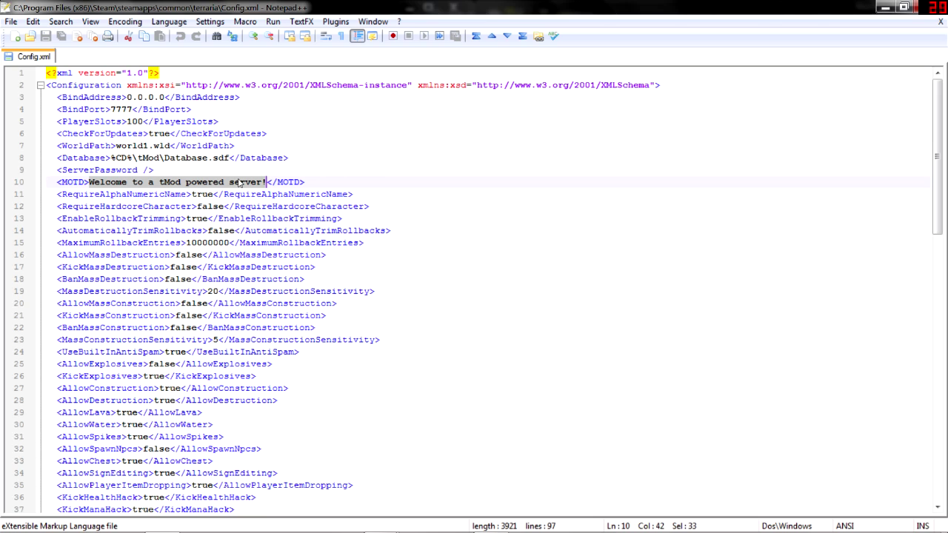
text(Welcome to )
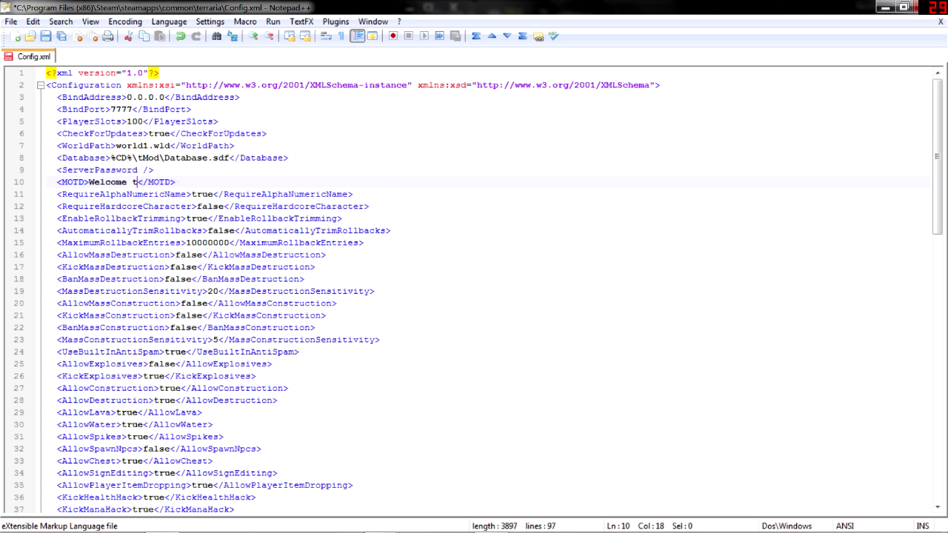
text(TheSeedfC)
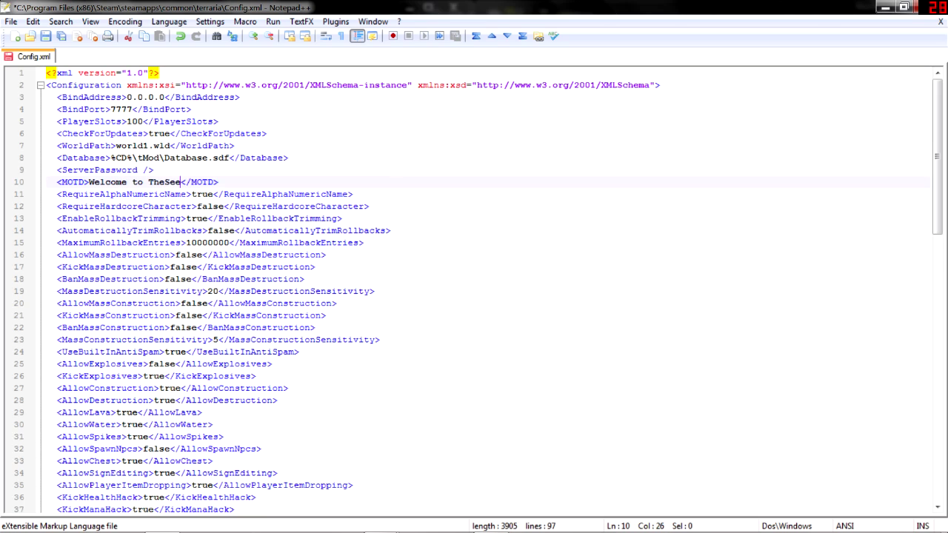
key(BackSpace)
key(BackSpace)
text(Crafts)
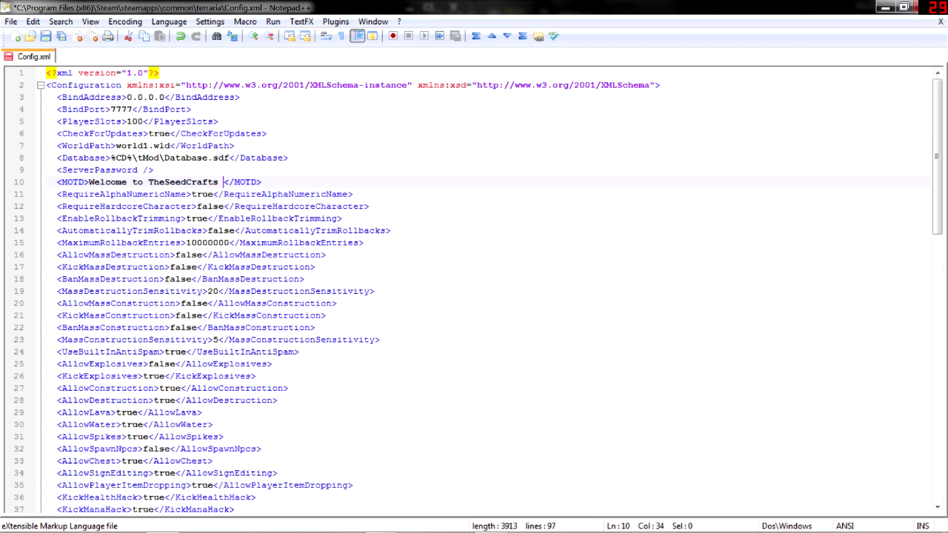
text( server>)
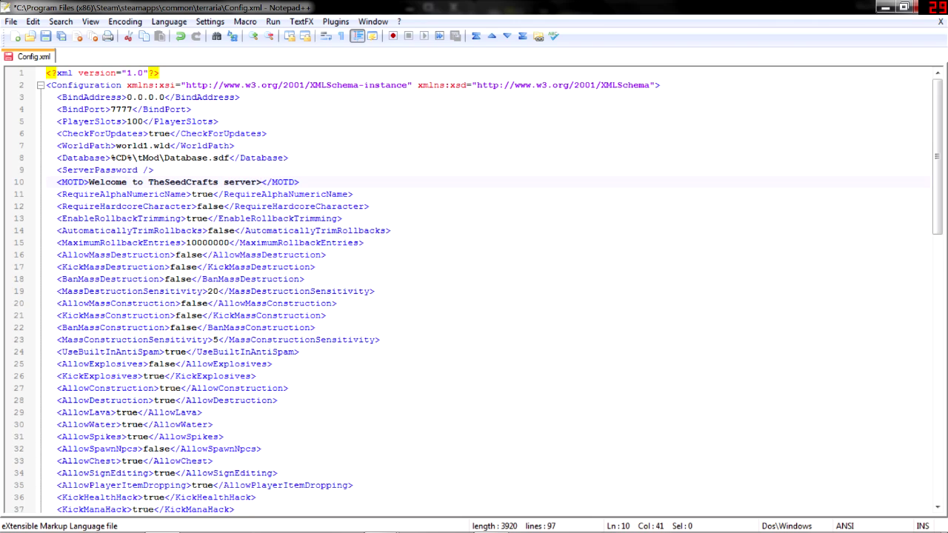
key(BackSpace)
text(?!)
scroll(474, 288, down, 14)
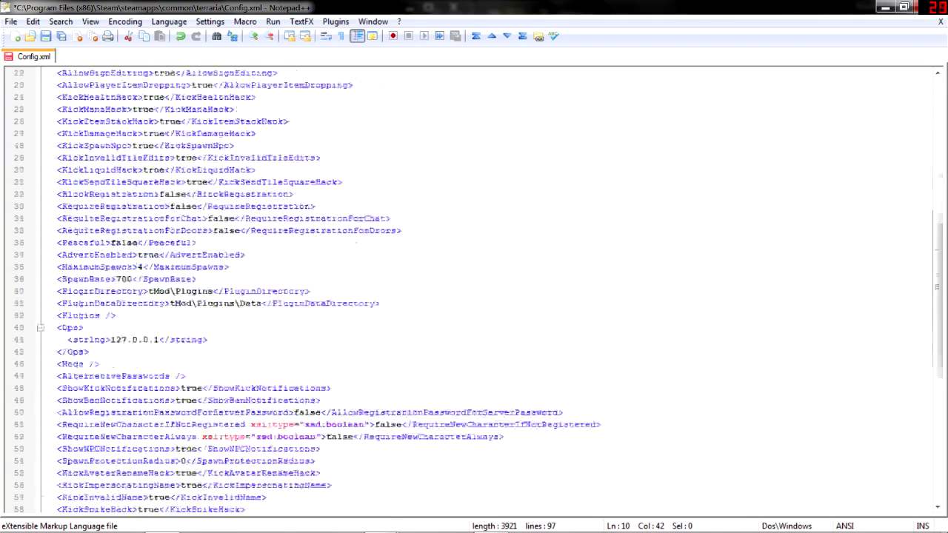
scroll(474, 289, down, 3)
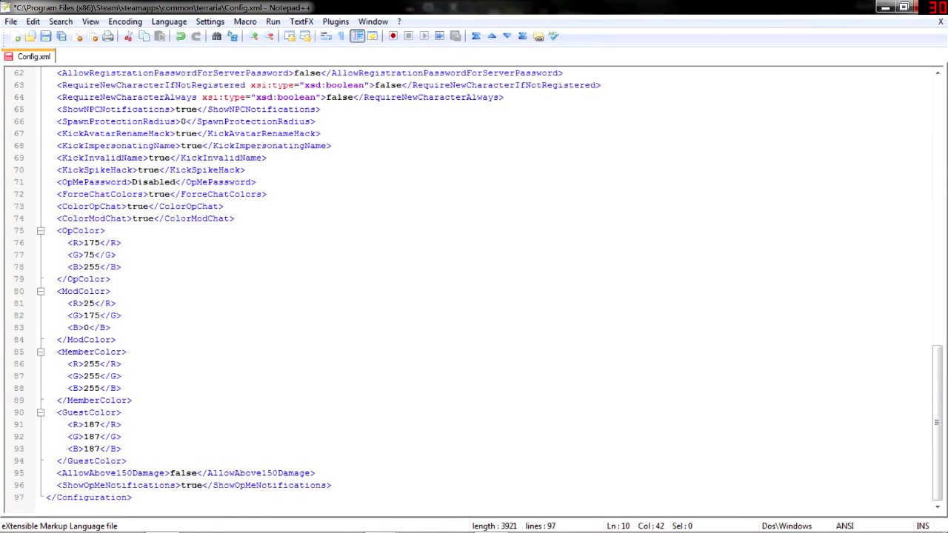
scroll(473, 289, up, 3)
scroll(473, 289, up, 4)
scroll(474, 288, down, 1)
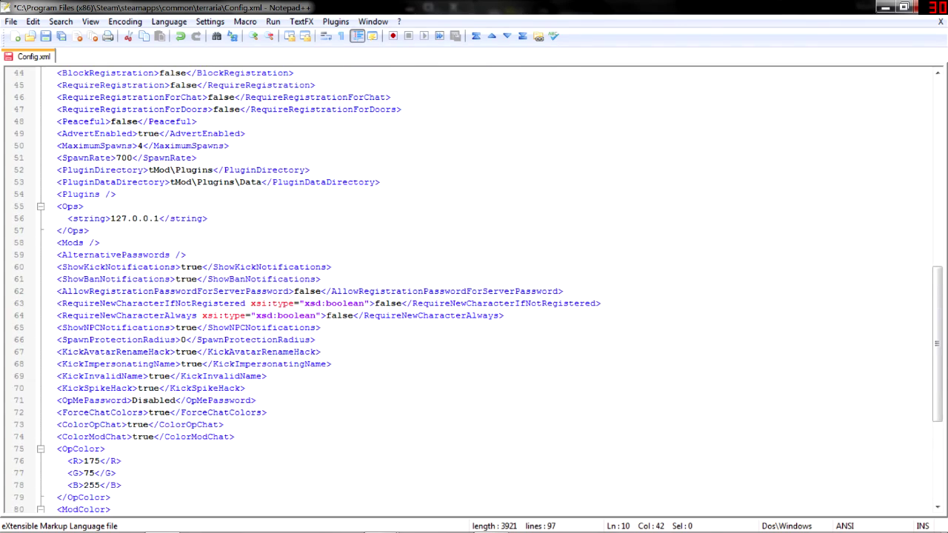
scroll(474, 289, down, 6)
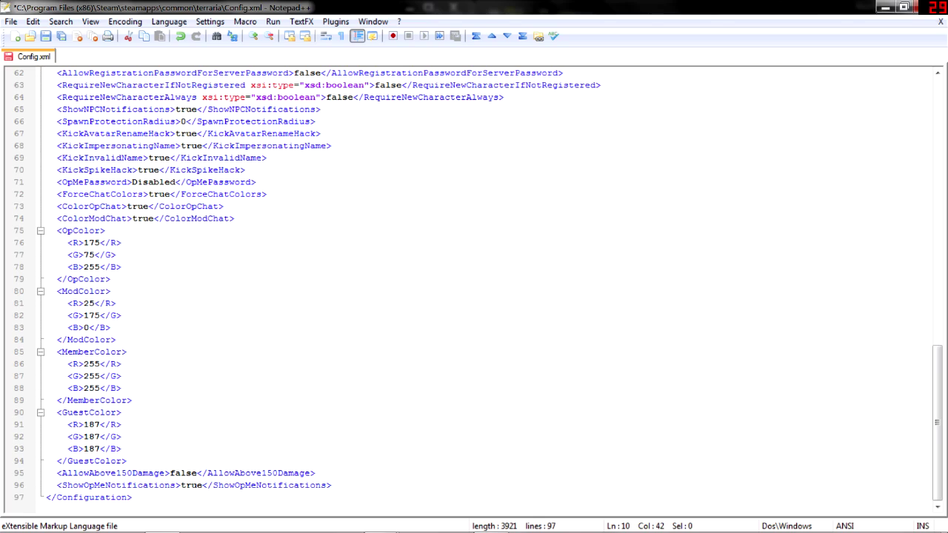
scroll(473, 289, up, 12)
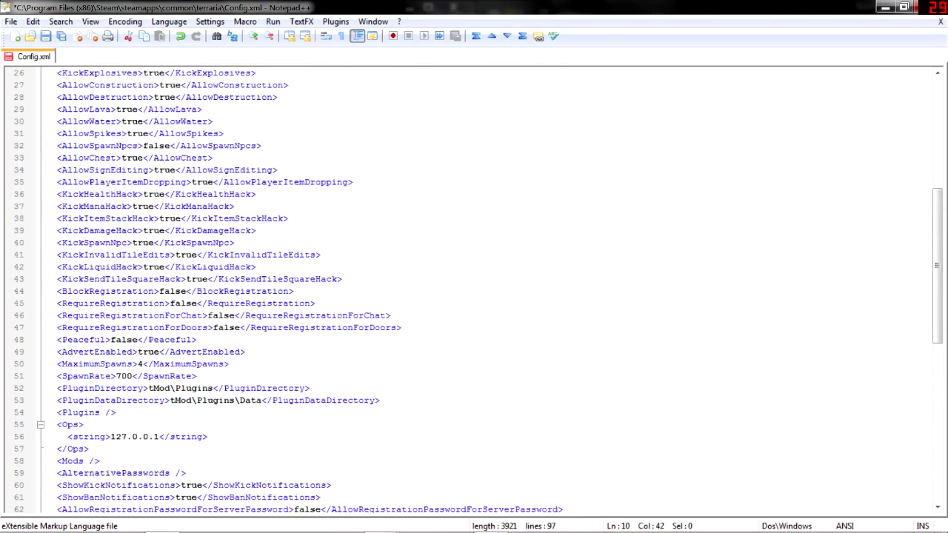
scroll(474, 289, up, 3)
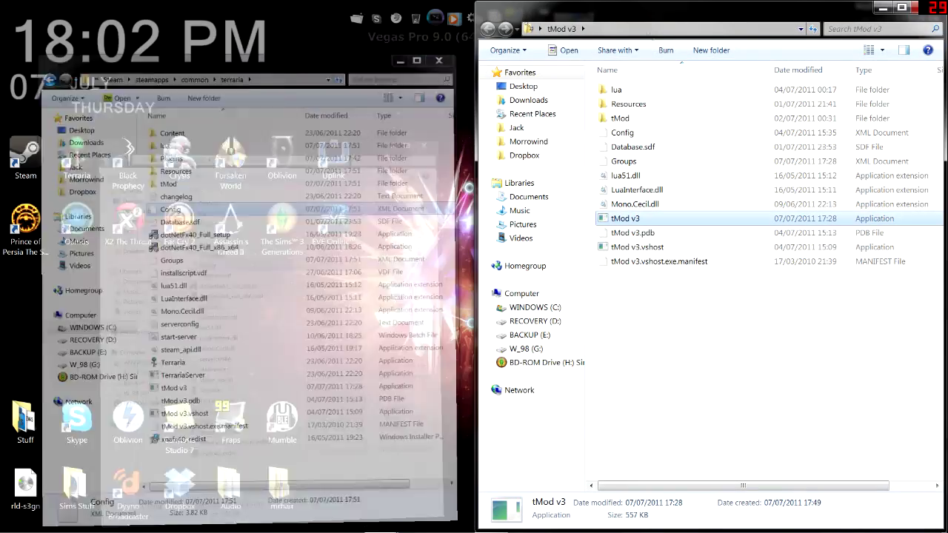
- Minimize the terraria and tMod v3 folder windows so the desktop shows
click(881, 7)
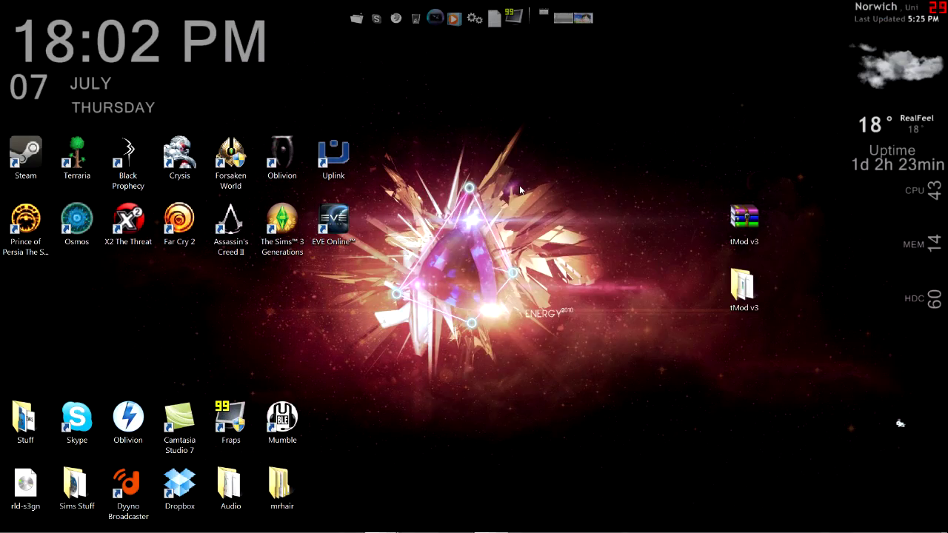